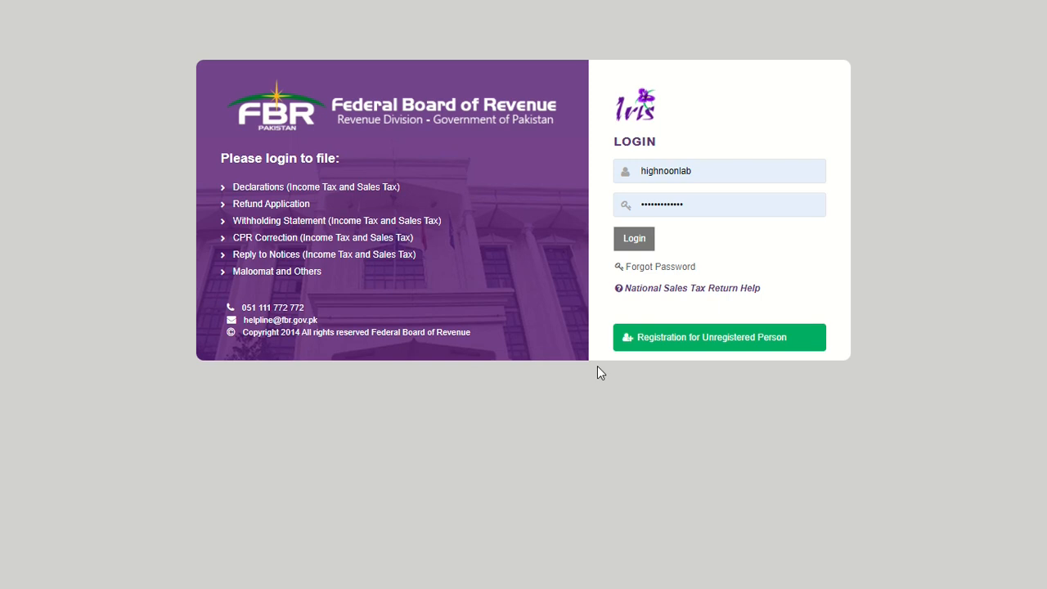
Step: Log in with the saved credentials, expand the draft tasks and look over the available declaration forms
left_click(638, 242)
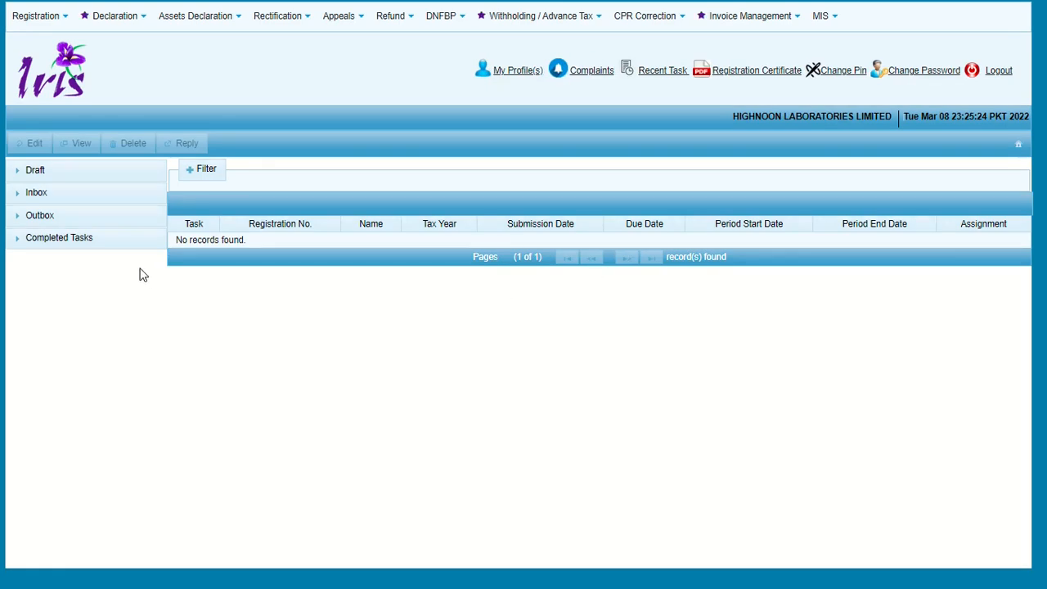
left_click(59, 187)
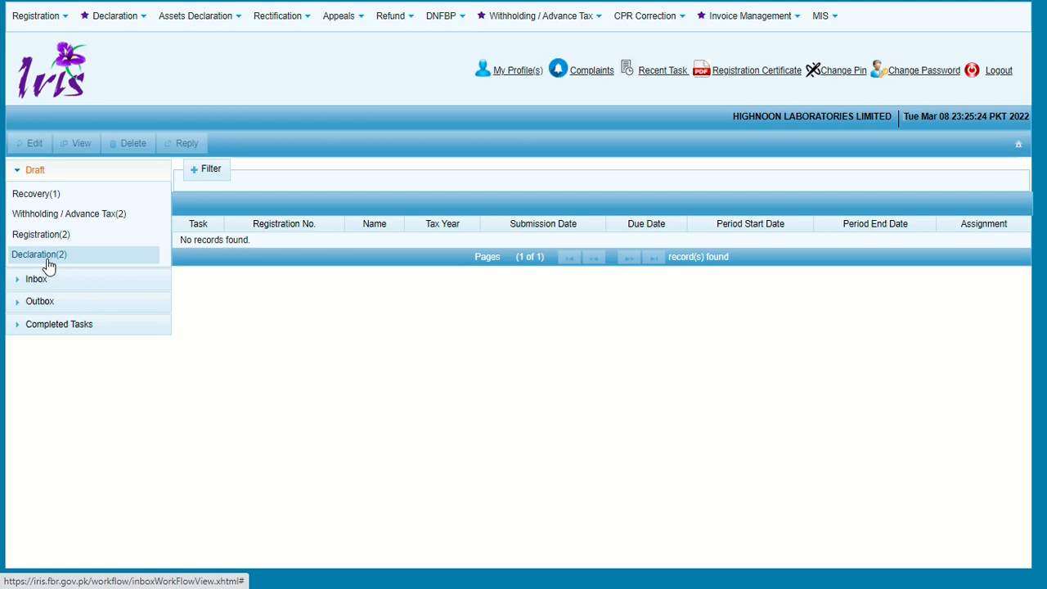
left_click(114, 20)
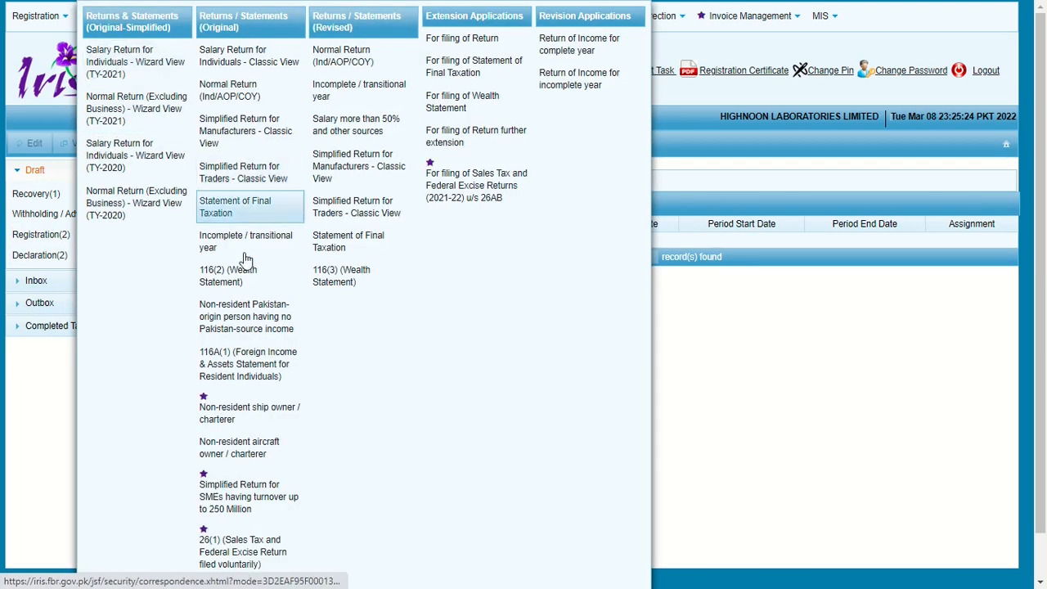
scroll(245, 446, "down", 2)
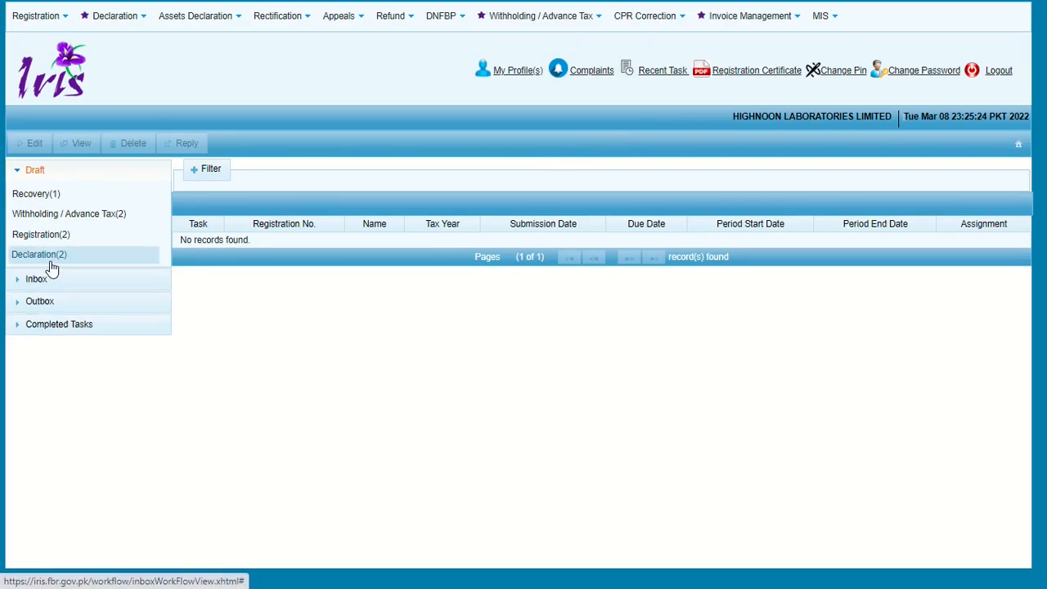
Step: Open the draft 26(1) Sales Tax and Federal Excise Return for January 2022 for editing
left_click(51, 267)
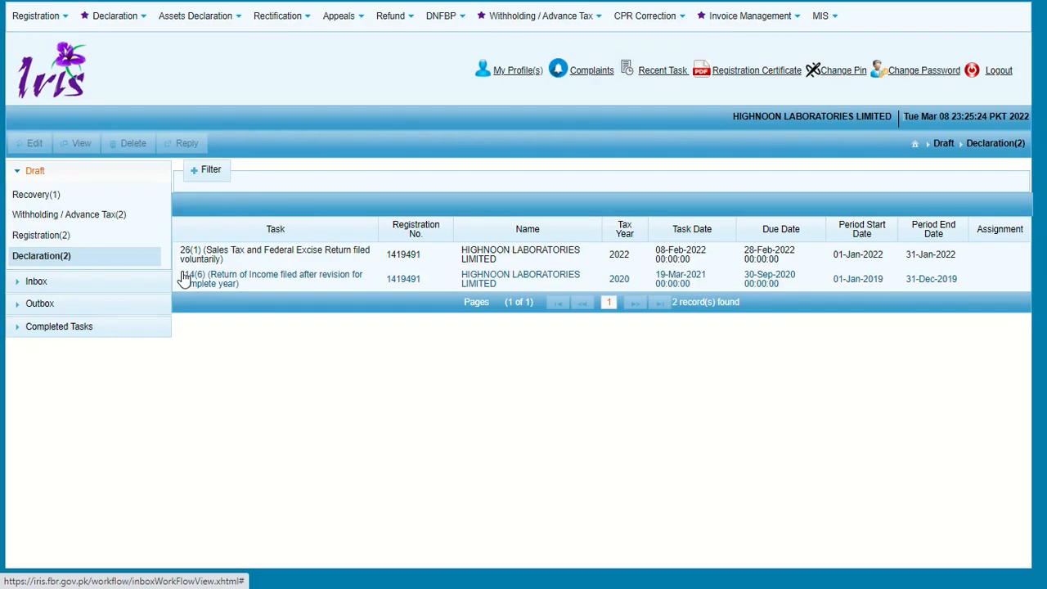
left_click(223, 257)
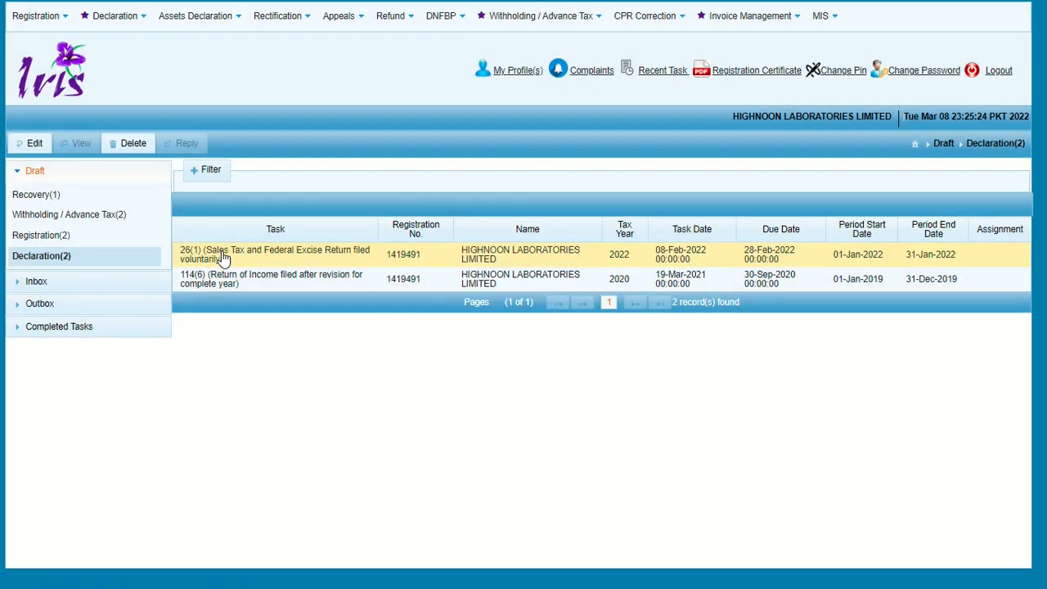
left_click(34, 144)
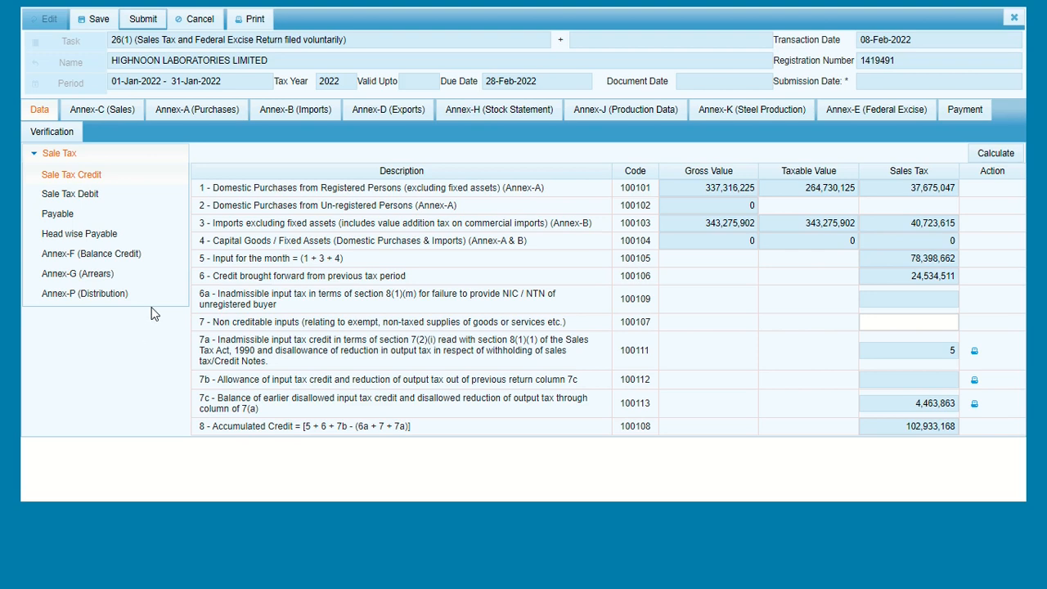
Step: In Annex-A (Purchases), open the provincial invoice loader and search for invoices without any filter
left_click(190, 109)
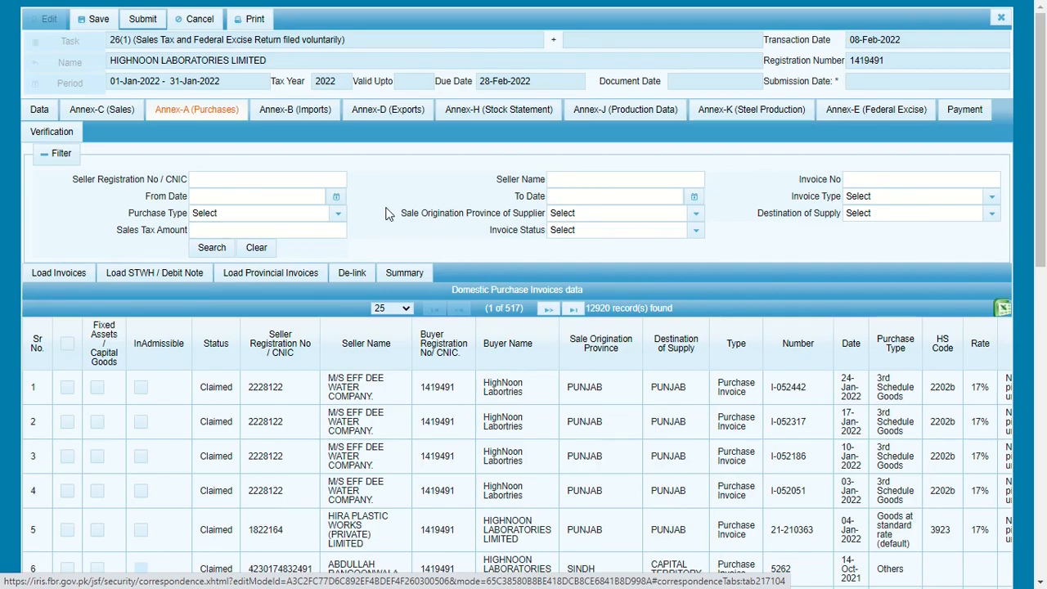
scroll(389, 211, "down", 3)
scroll(387, 214, "up", 2)
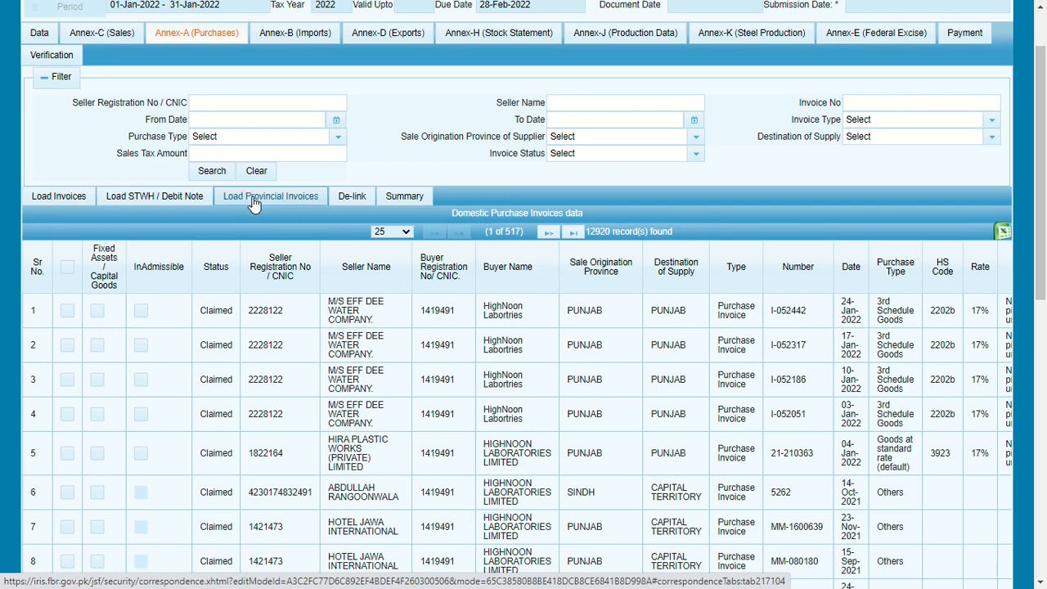
left_click(260, 201)
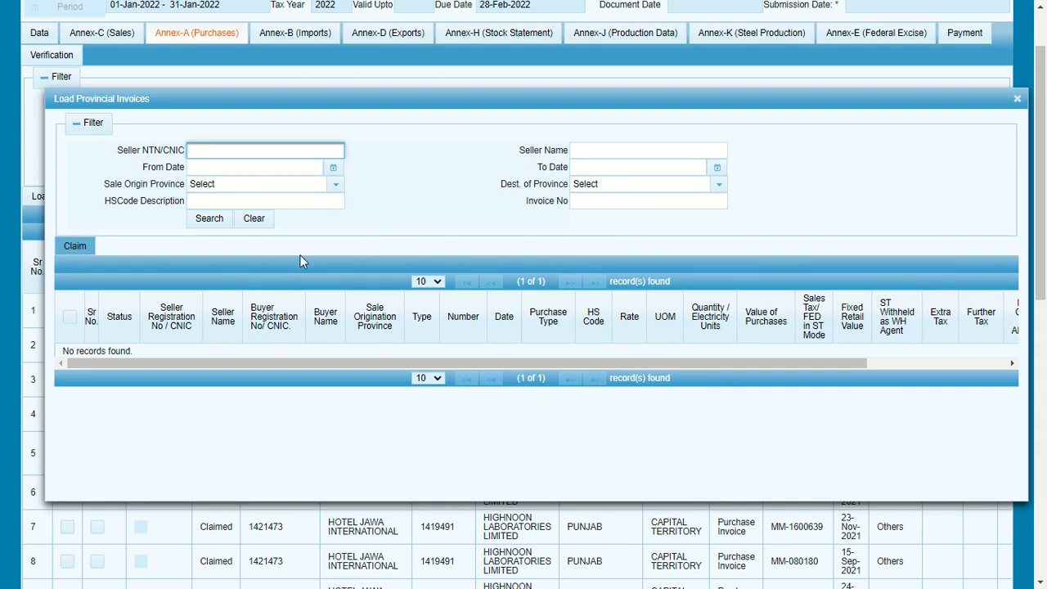
left_click(209, 221)
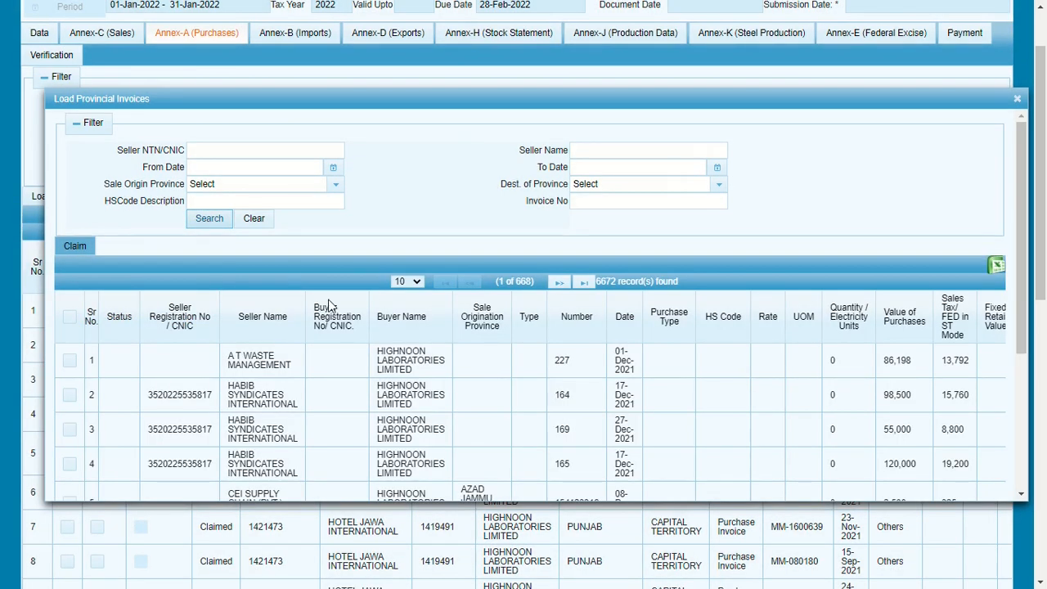
Step: Review the provincial invoices and their columns, and set the list to show 100 records per page
scroll(328, 305, "down", 5)
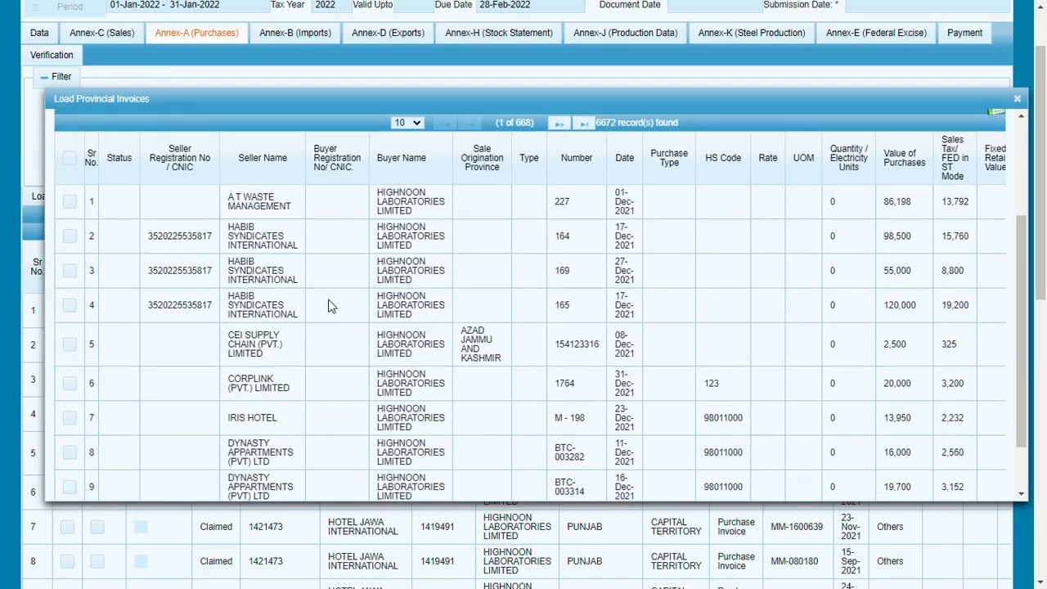
scroll(328, 305, "up", 5)
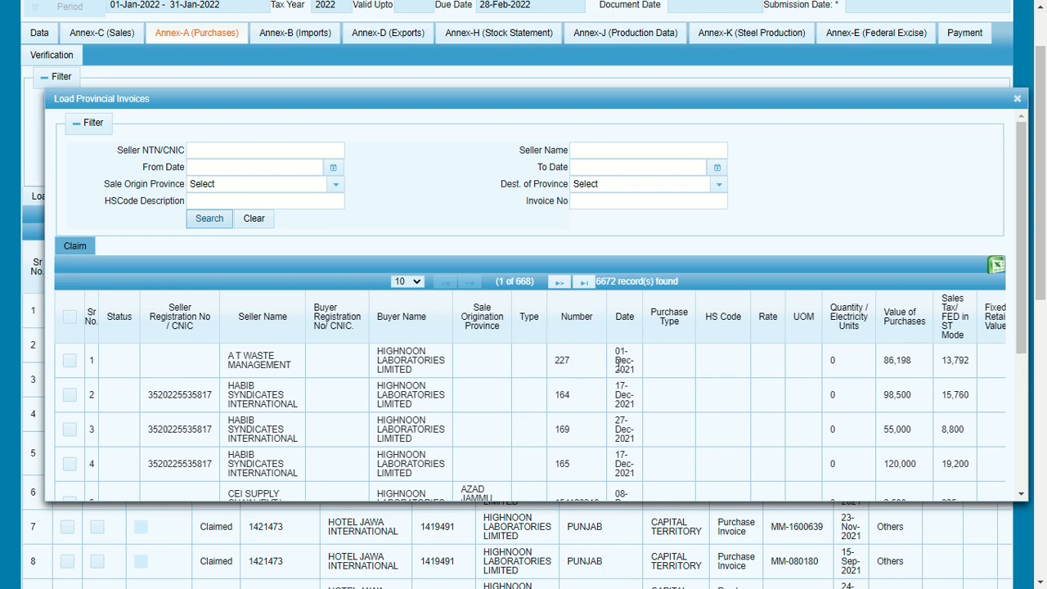
scroll(785, 382, "right", 5)
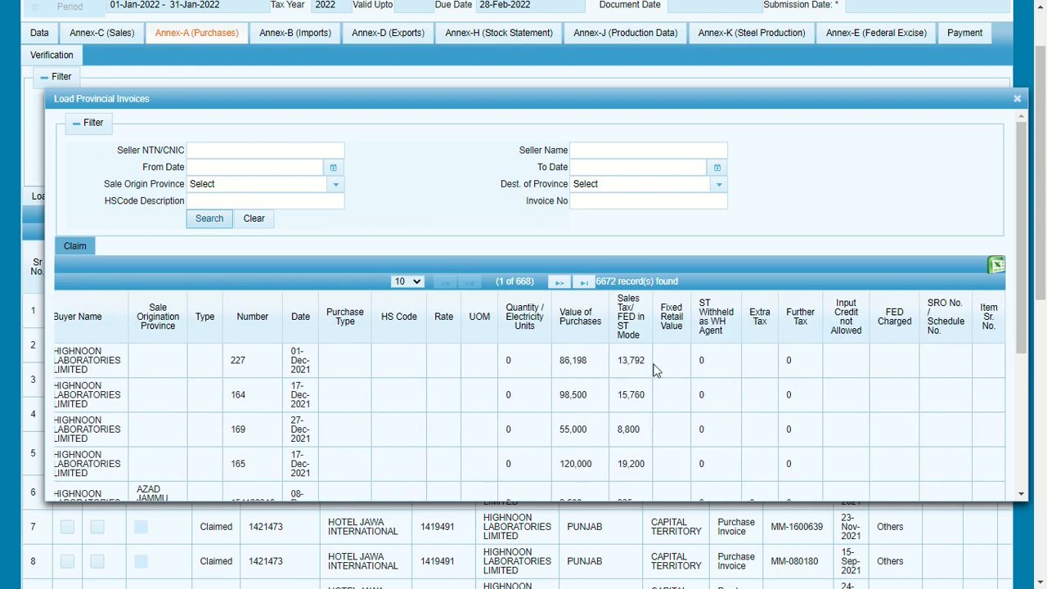
scroll(515, 376, "down", 3)
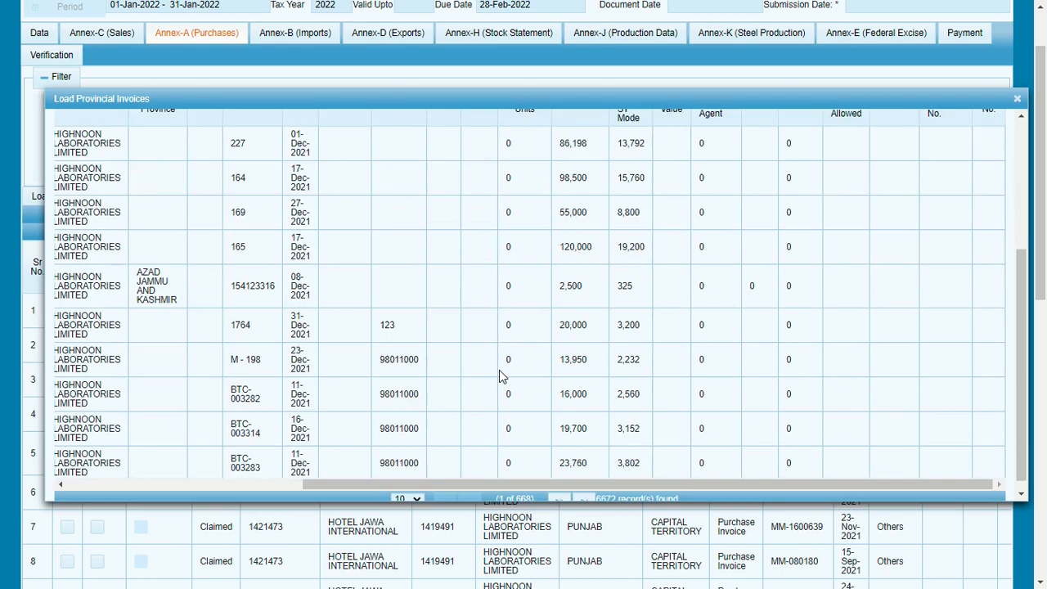
scroll(501, 376, "up", 3)
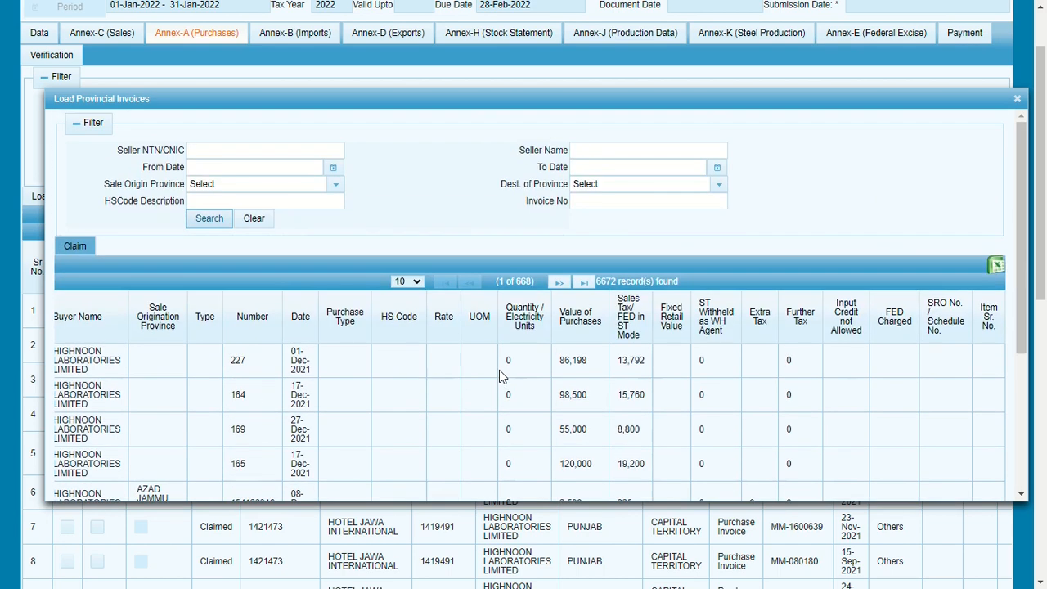
left_click(405, 282)
left_click(404, 329)
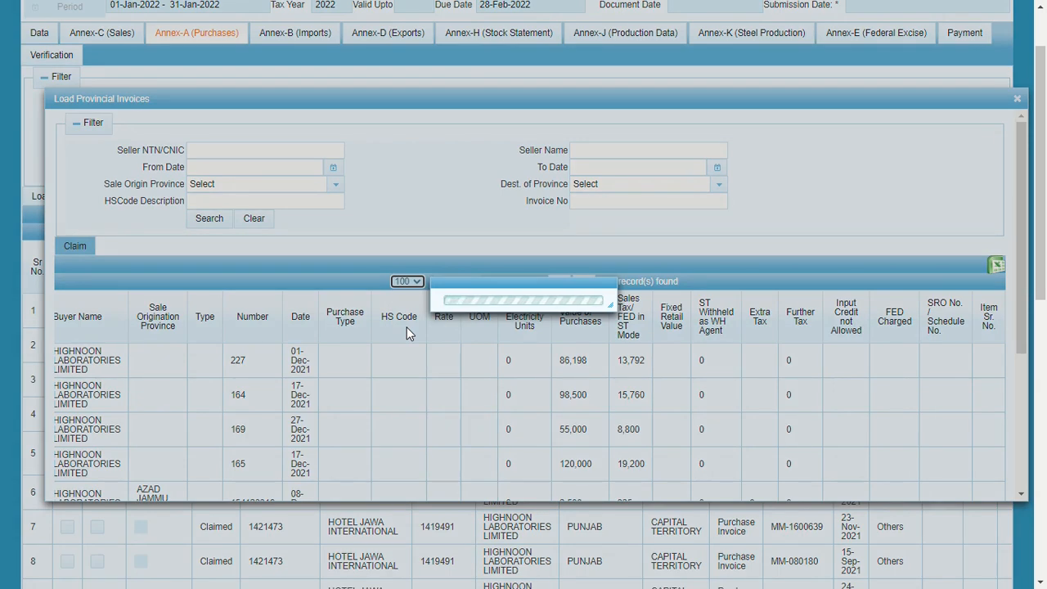
scroll(410, 333, "left", 4)
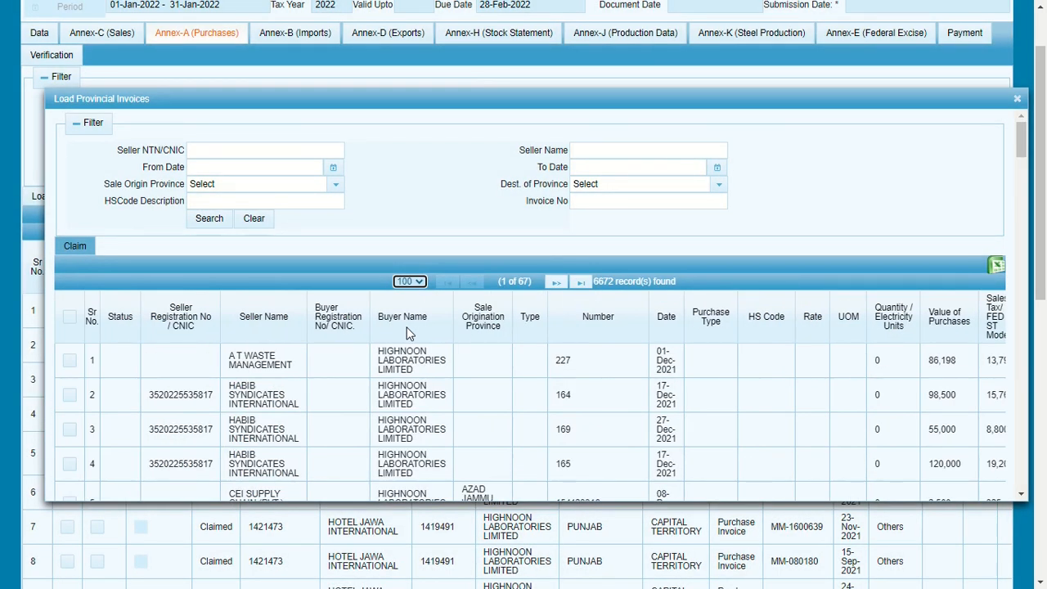
scroll(416, 395, "down", 15)
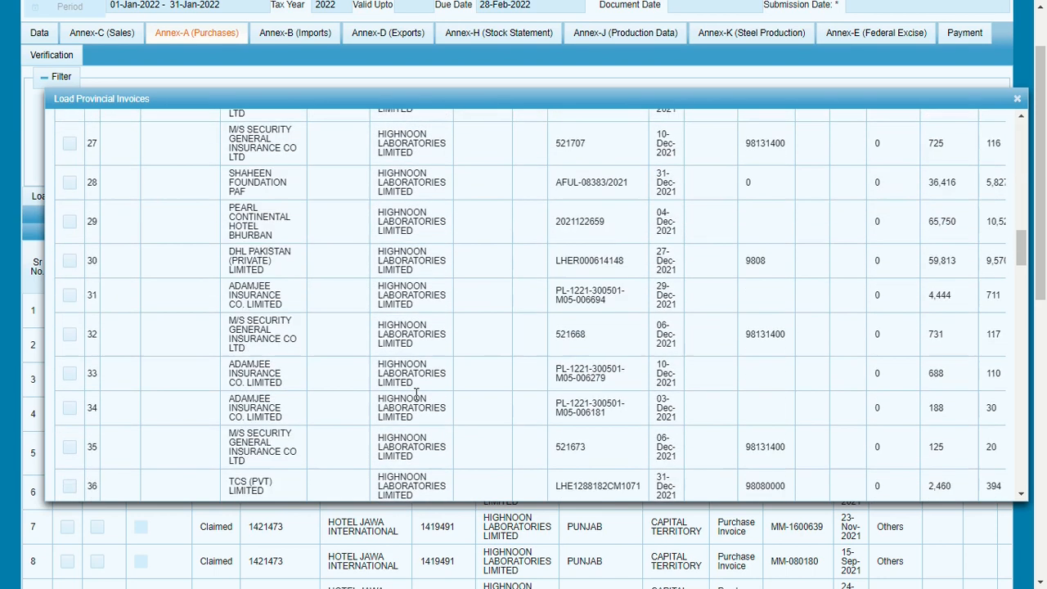
scroll(416, 396, "up", 15)
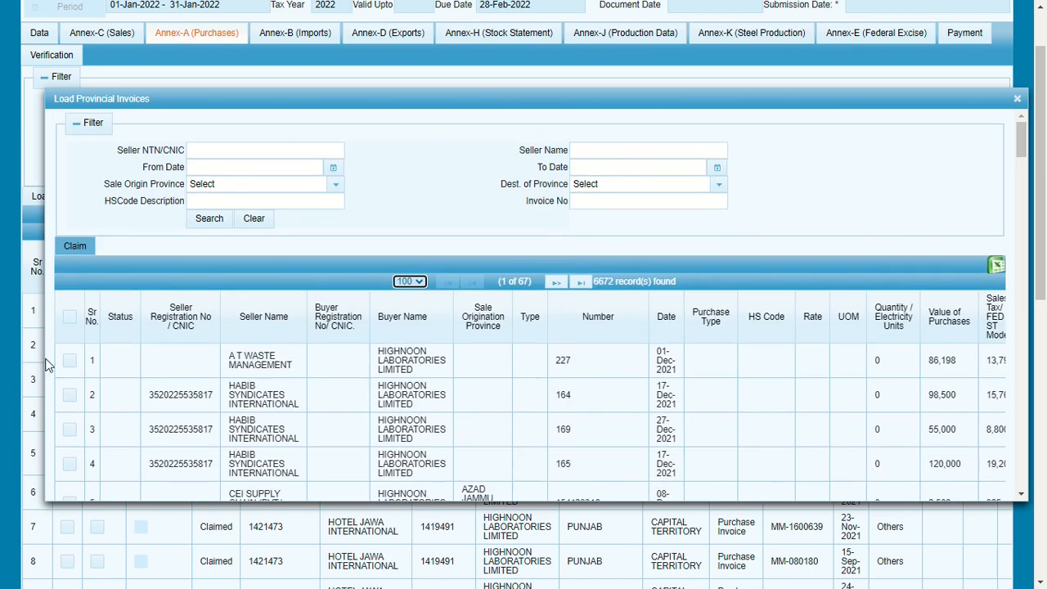
Step: Select the first invoice, extend the selection to every invoice on the page, and clear the whole selection
left_click(69, 361)
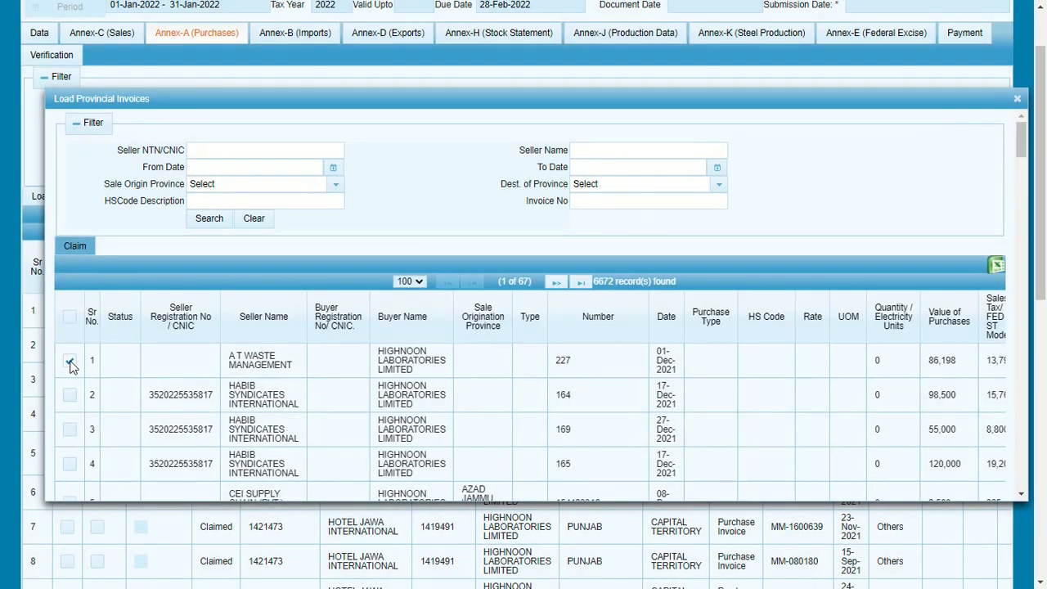
scroll(331, 394, "down", 6)
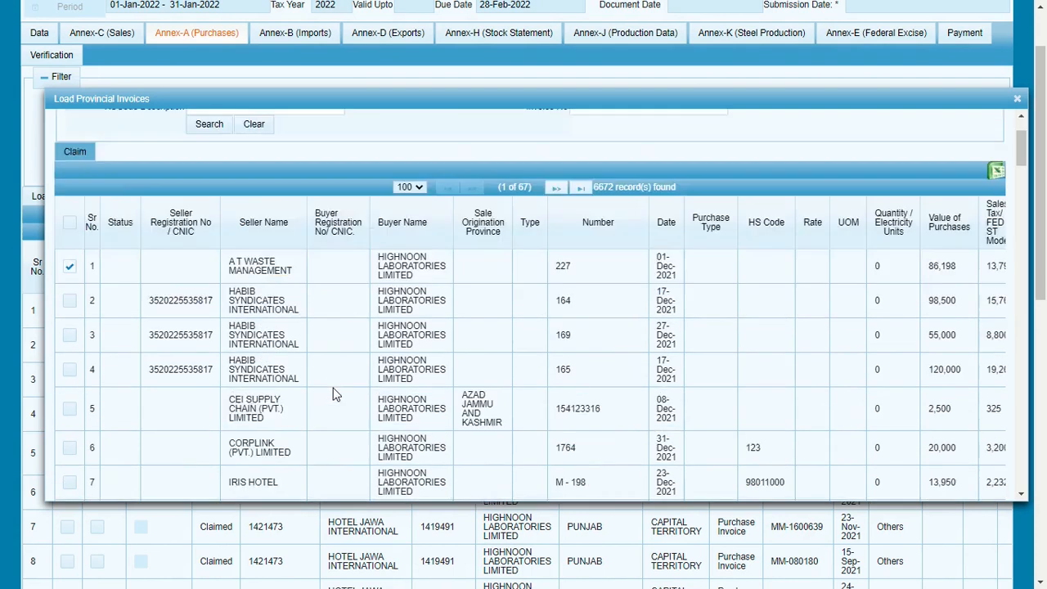
scroll(333, 394, "down", 3)
scroll(335, 392, "up", 10)
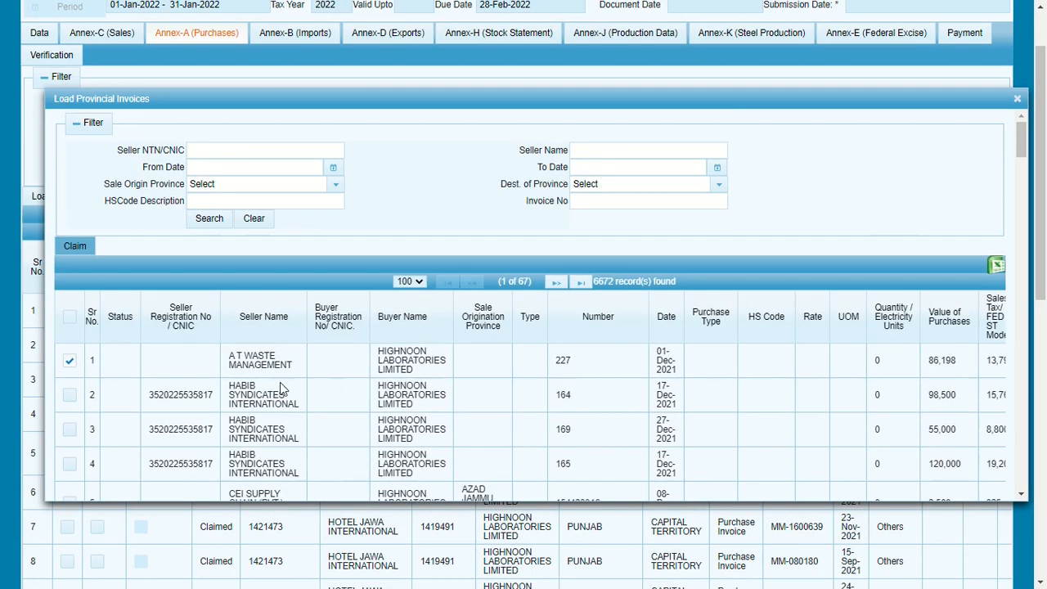
left_click(69, 317)
scroll(133, 379, "down", 10)
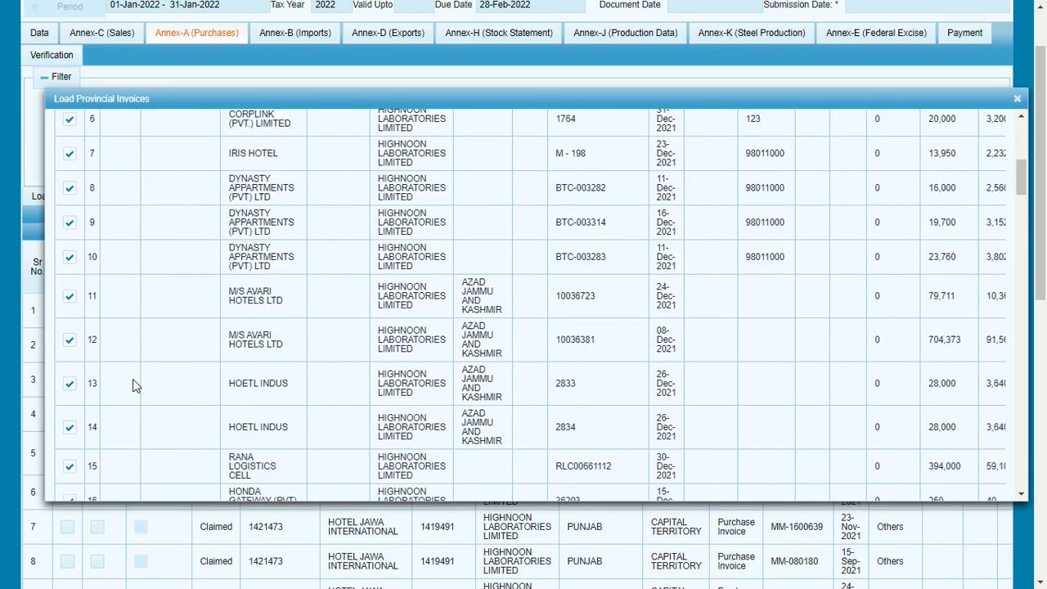
scroll(132, 379, "down", 15)
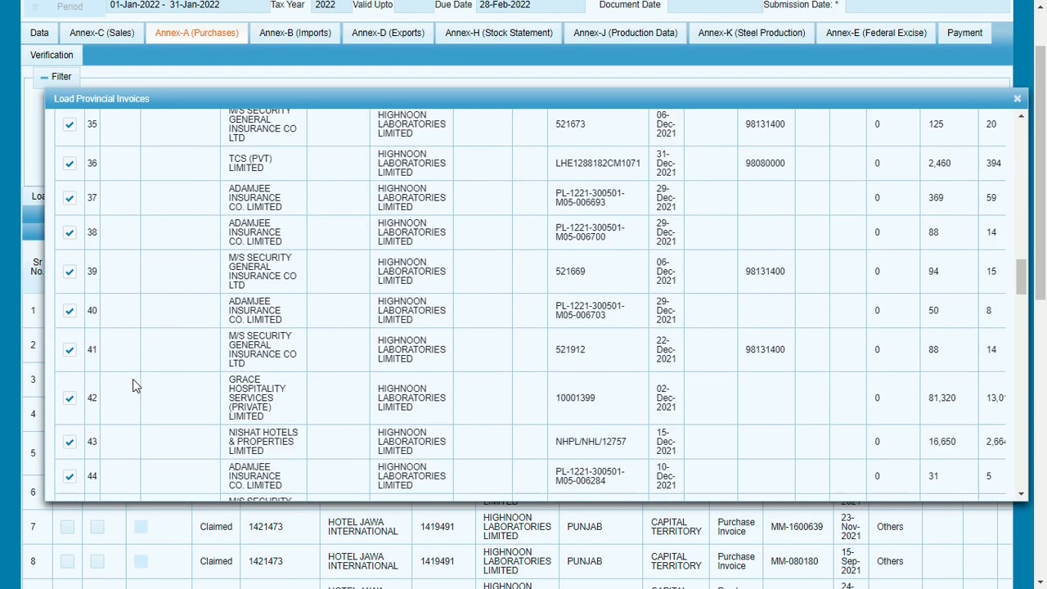
scroll(132, 378, "down", 9)
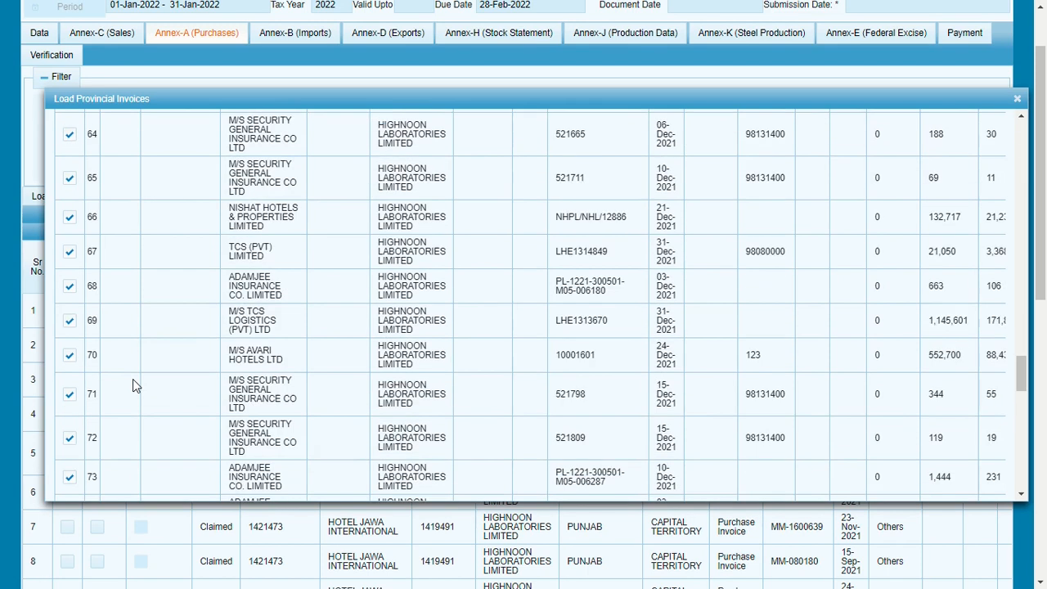
scroll(133, 378, "up", 20)
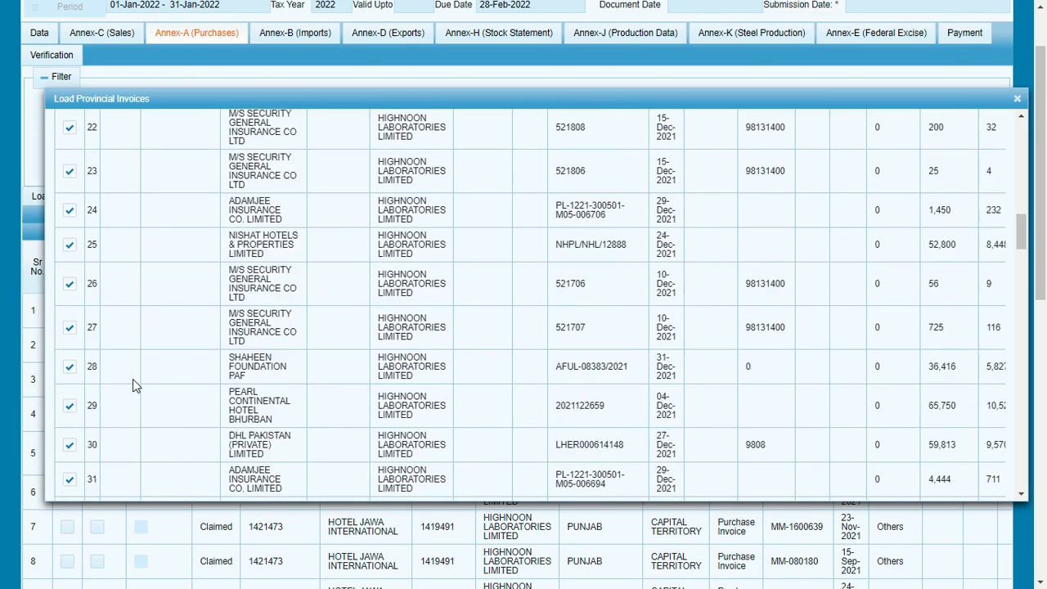
scroll(133, 379, "up", 6)
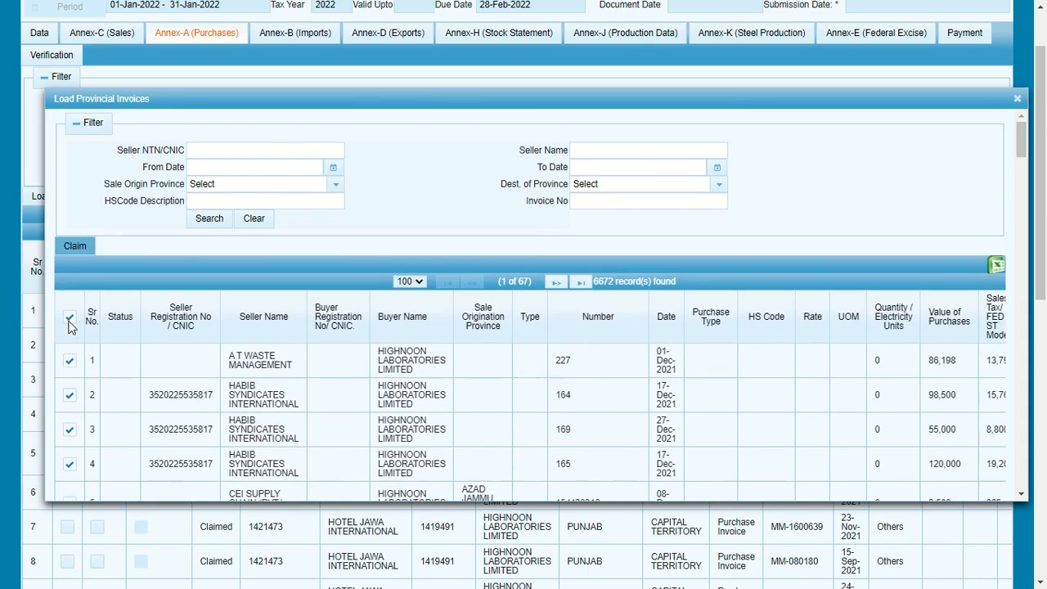
left_click(70, 320)
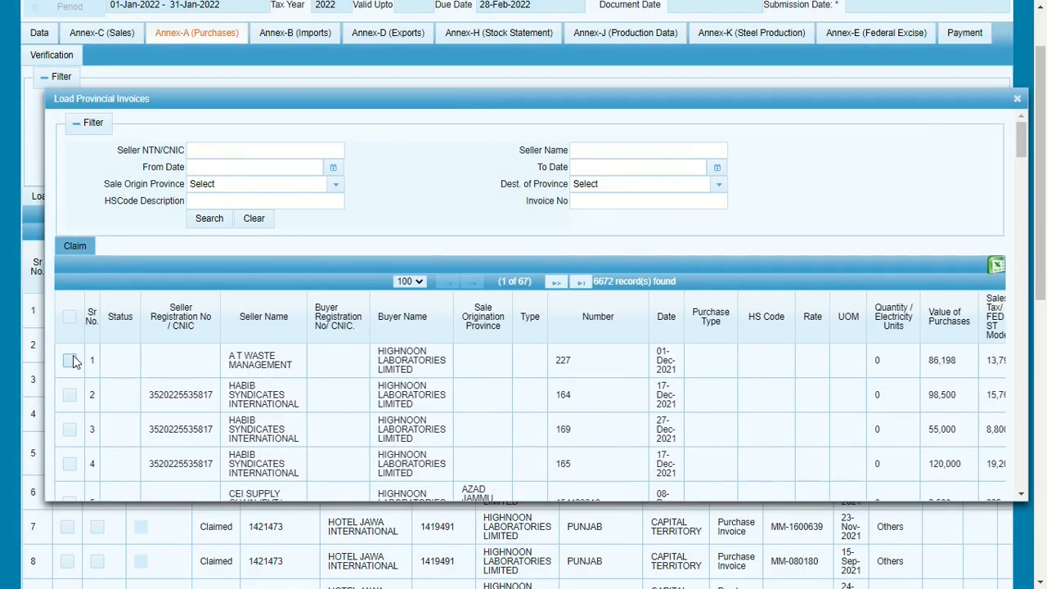
Step: Claim the first provincial invoice, from A T Waste Management, and check its entry in the domestic purchase invoices
left_click(70, 361)
left_click(75, 247)
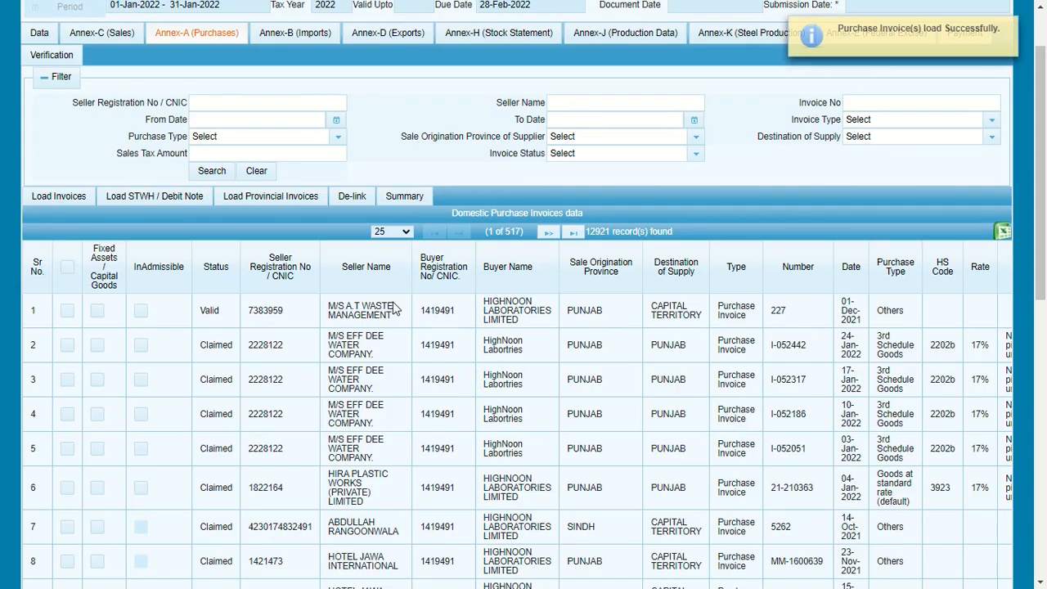
left_click_drag(395, 306, 327, 308)
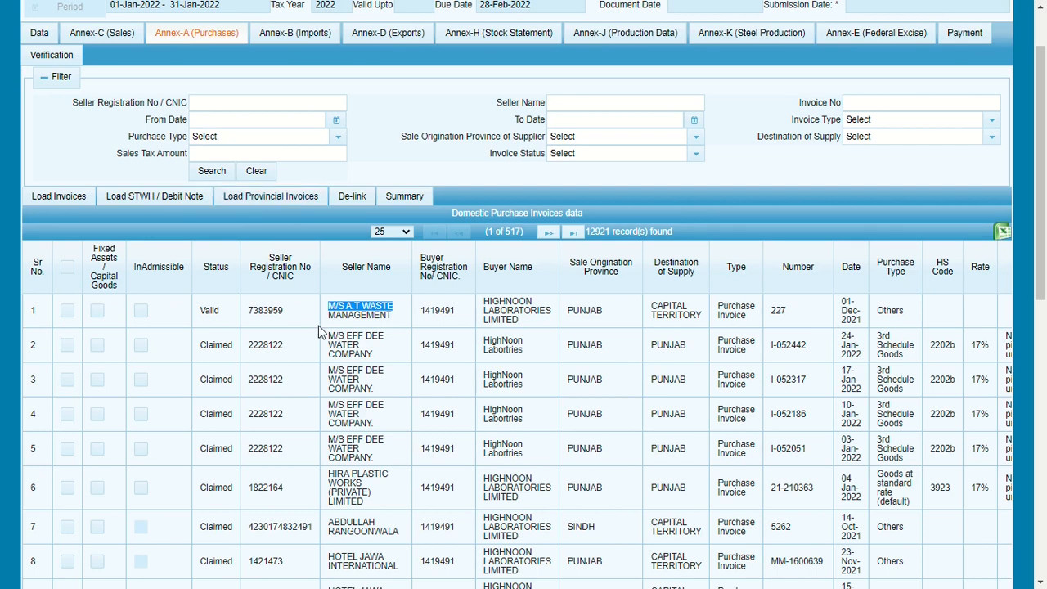
scroll(377, 388, "down", 2)
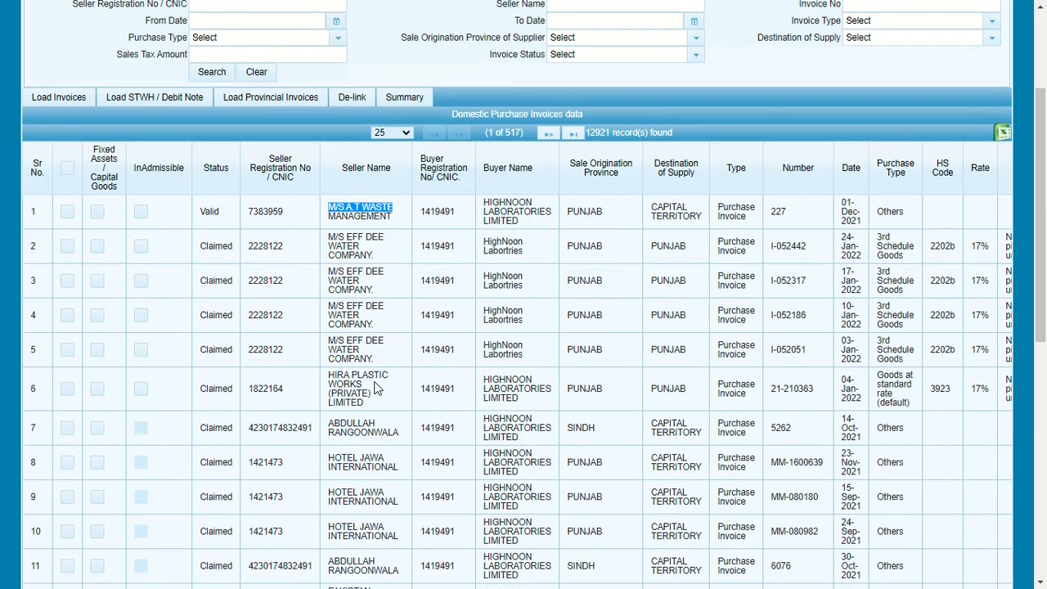
scroll(376, 388, "down", 4)
scroll(376, 387, "up", 8)
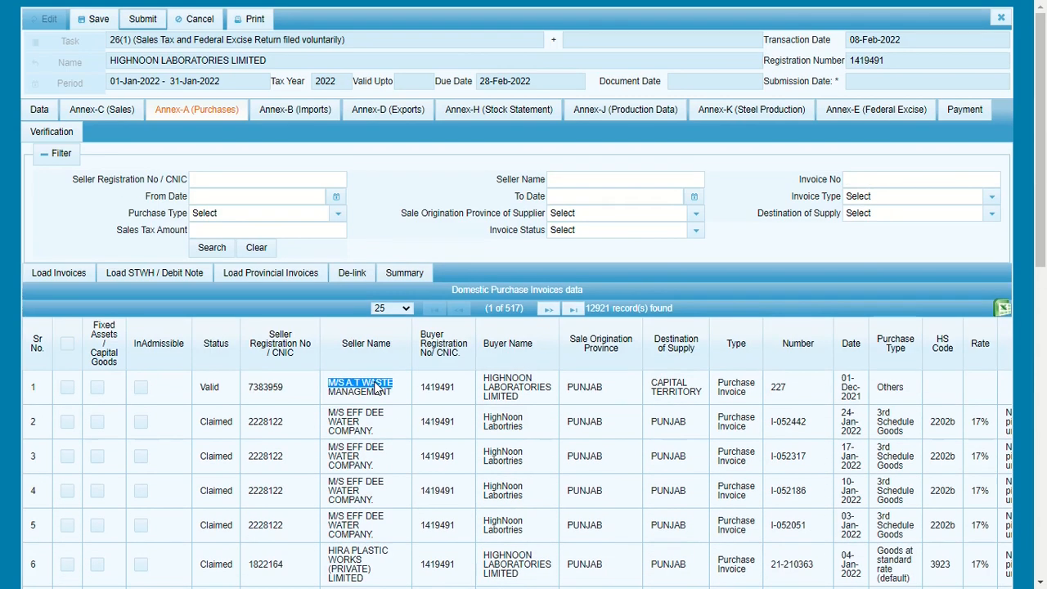
left_click(229, 385)
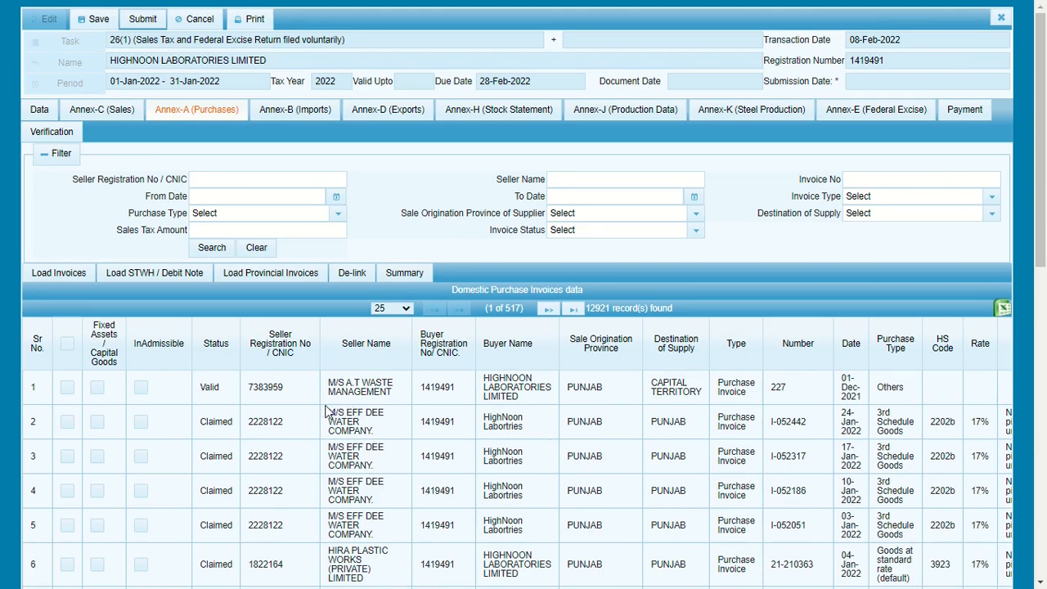
Step: De-link the A.T Waste Management invoice from the domestic purchase invoices
left_click(70, 390)
left_click(352, 273)
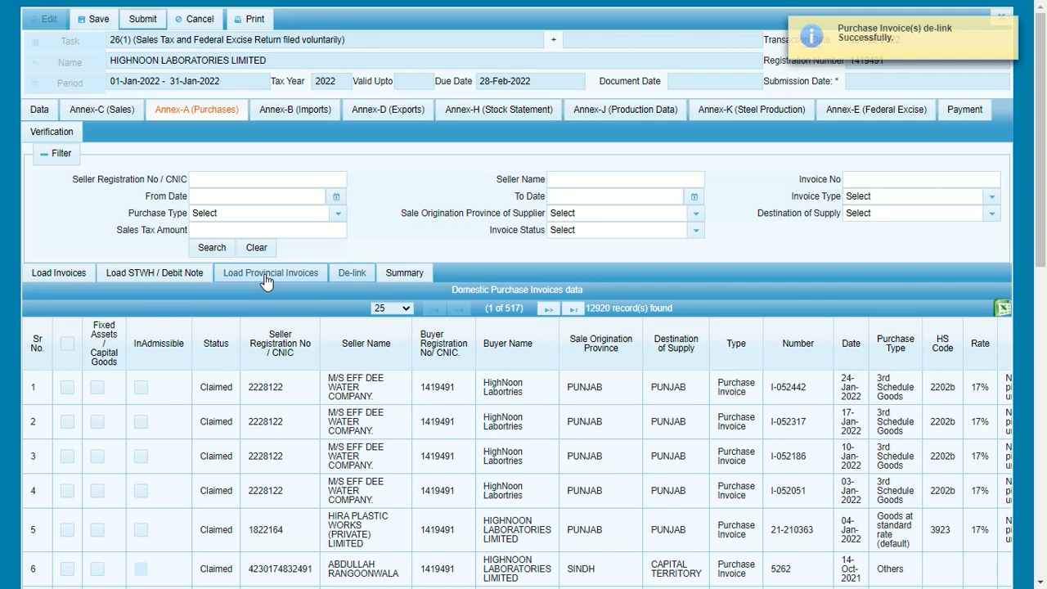
Step: Return to the main Data section of the sales tax return
left_click(35, 108)
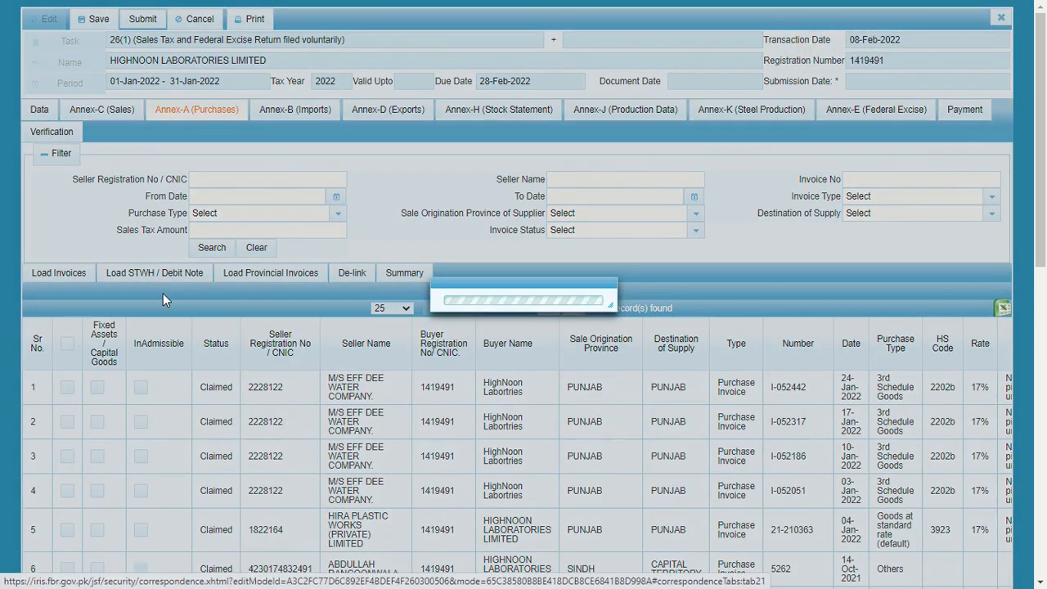